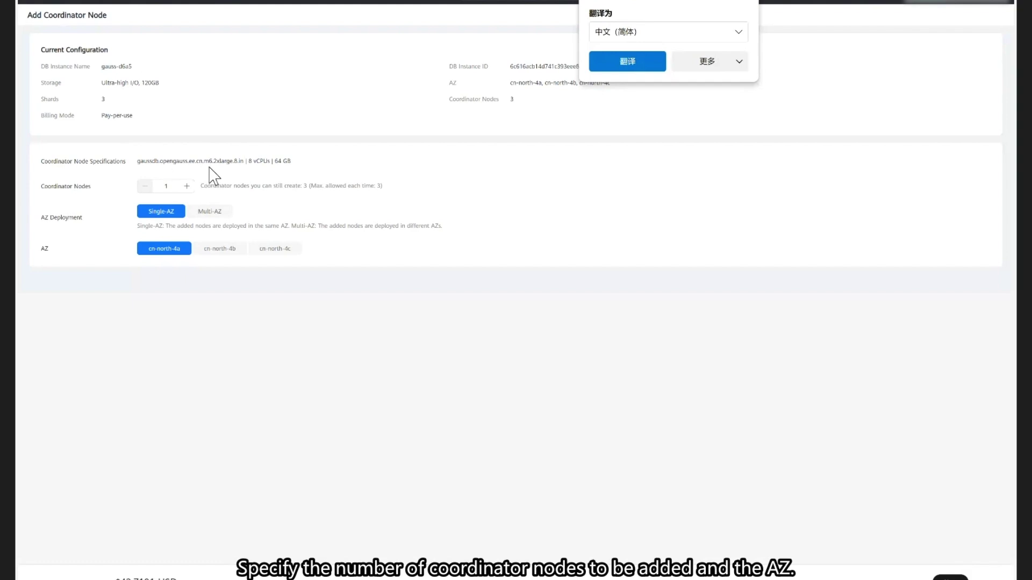
- Configure three new coordinator nodes with Multi-AZ deployment, placing them in cn-north-4a, cn-north-4b and cn-north-4c respectively
left_click(188, 187)
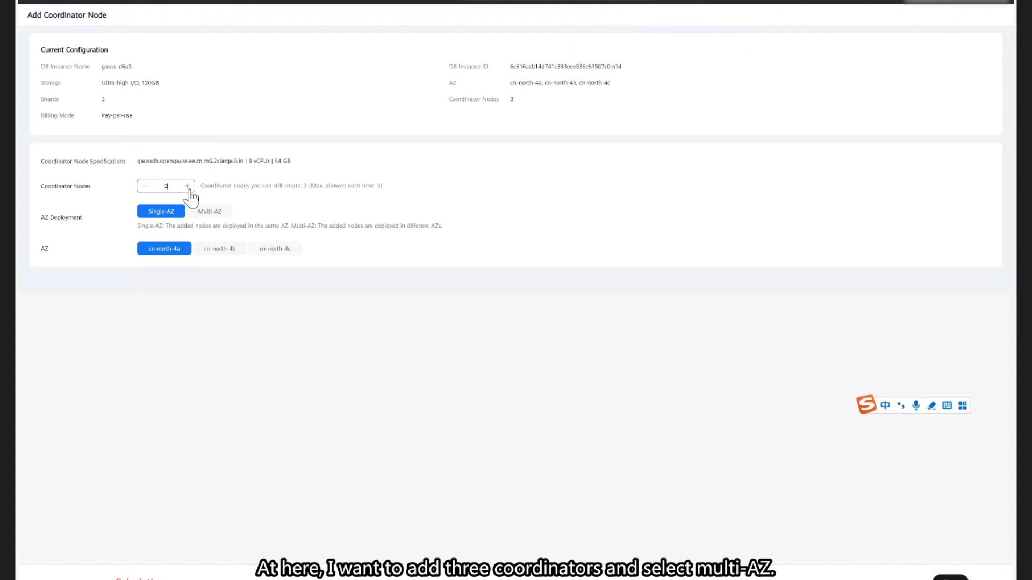
left_click(221, 215)
left_click(222, 215)
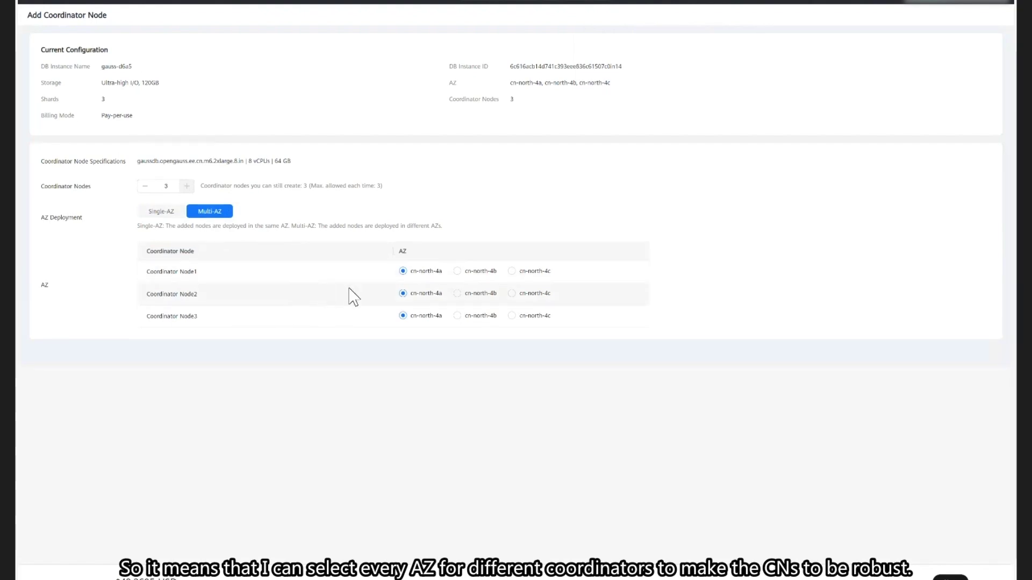
left_click(474, 297)
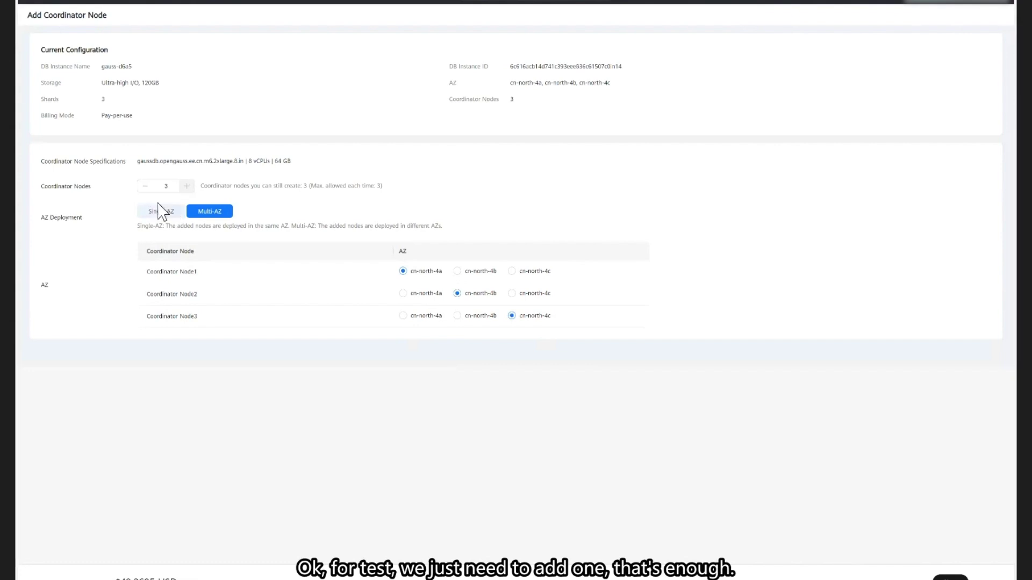
- Reduce the coordinator nodes being added to 1, submit the request and return to the instance list
left_click(148, 189)
left_click(148, 189)
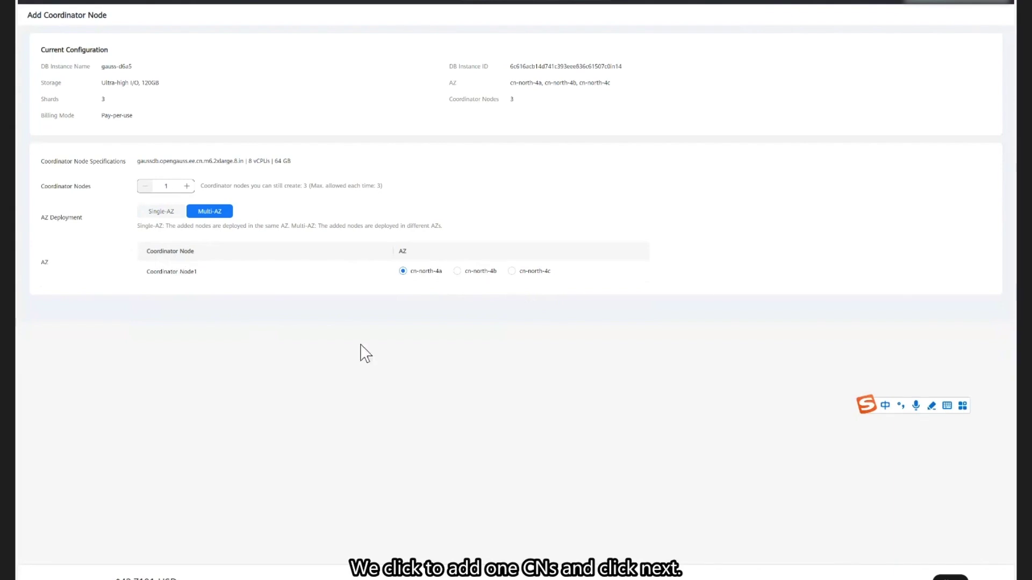
left_click(950, 577)
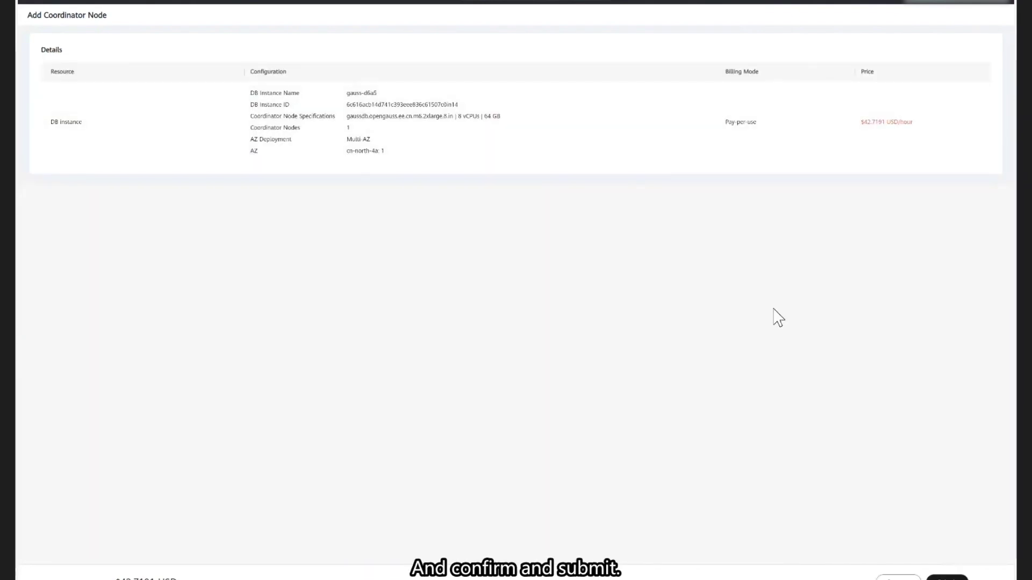
left_click(945, 578)
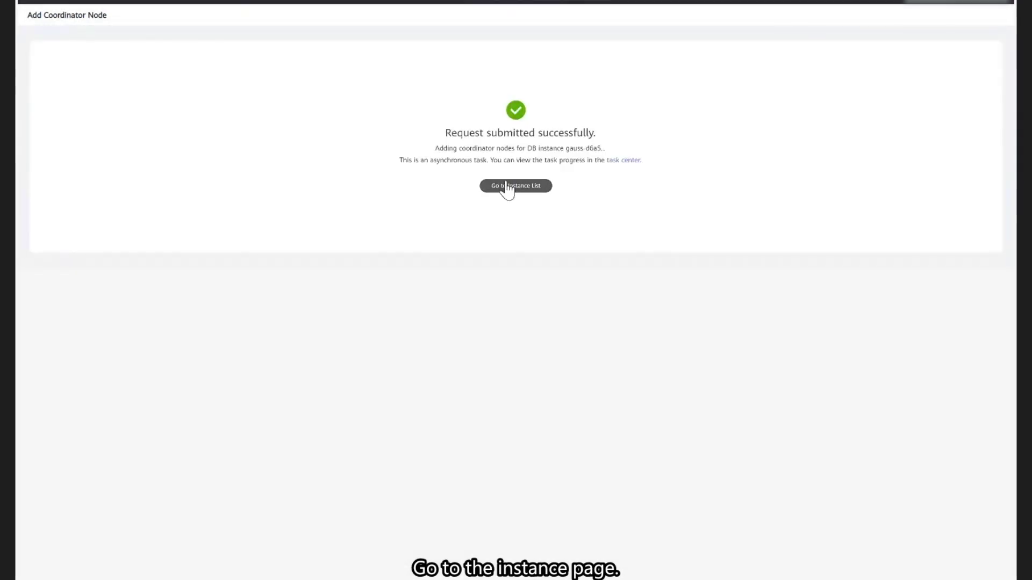
left_click(505, 185)
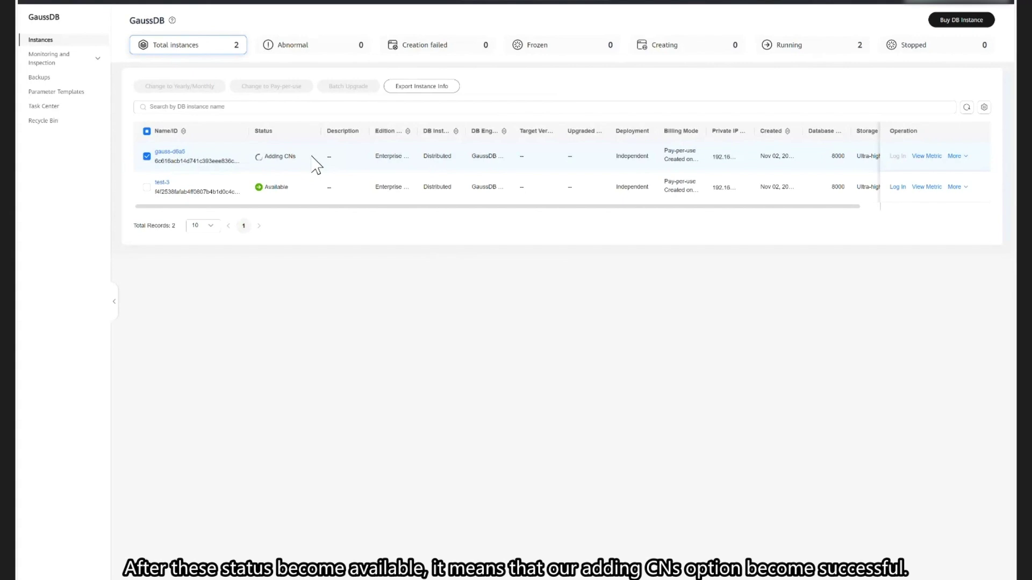
- Delete coordinator node test-3_gaussdbv5cn_1 from instance test-3, submit the request and return to the instance list
left_click(161, 183)
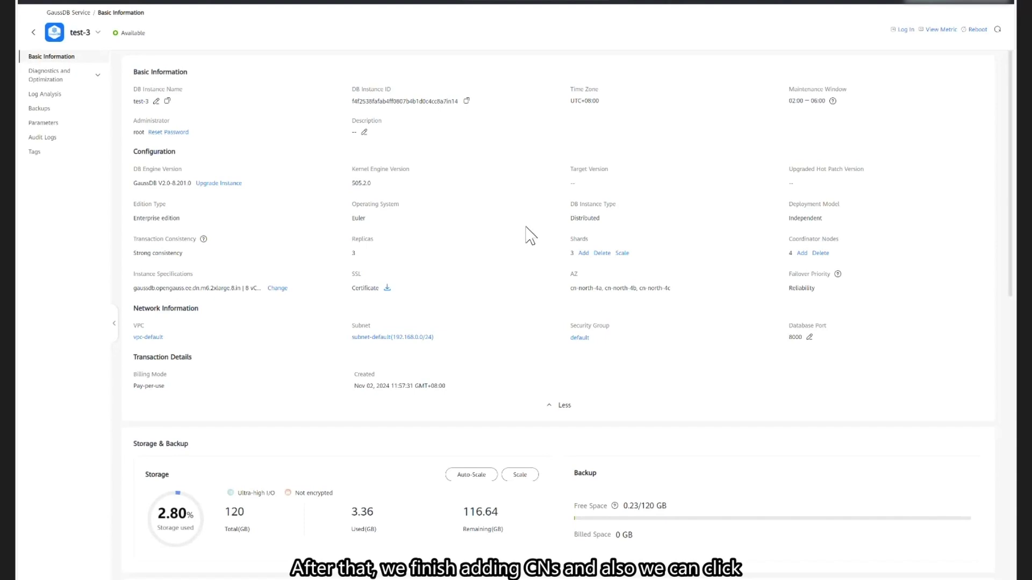
left_click(814, 253)
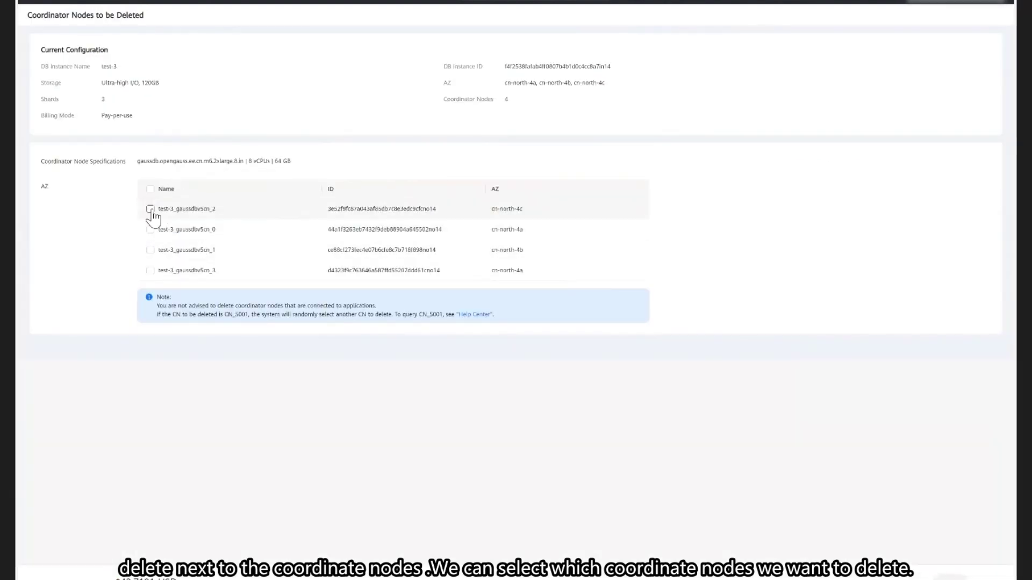
left_click(151, 230)
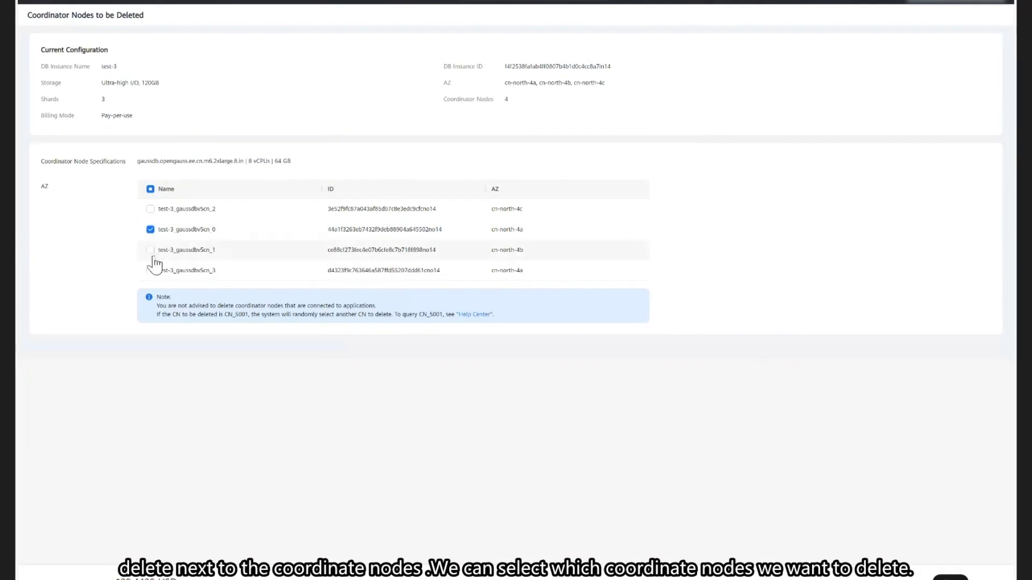
left_click(151, 250)
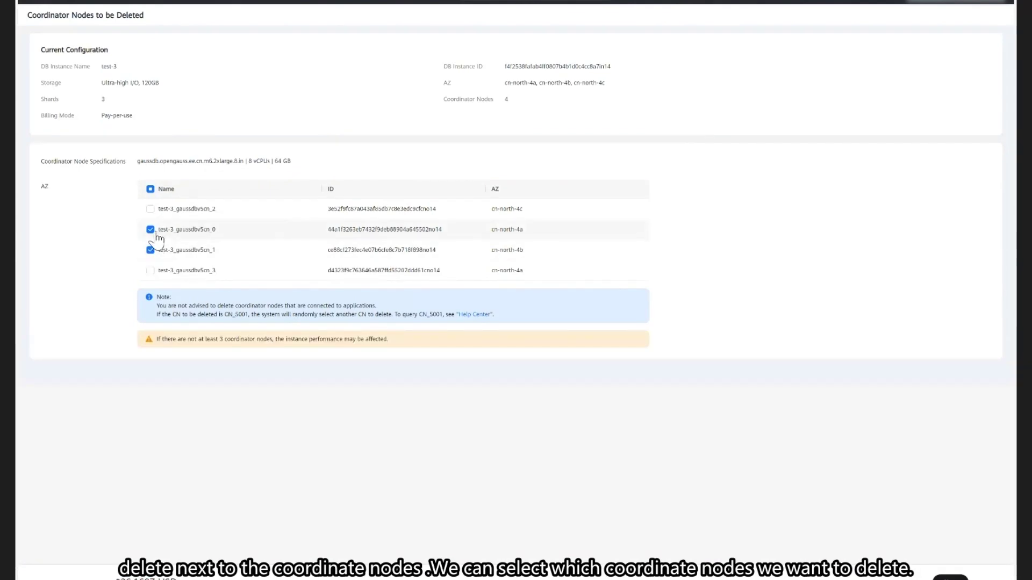
left_click(151, 230)
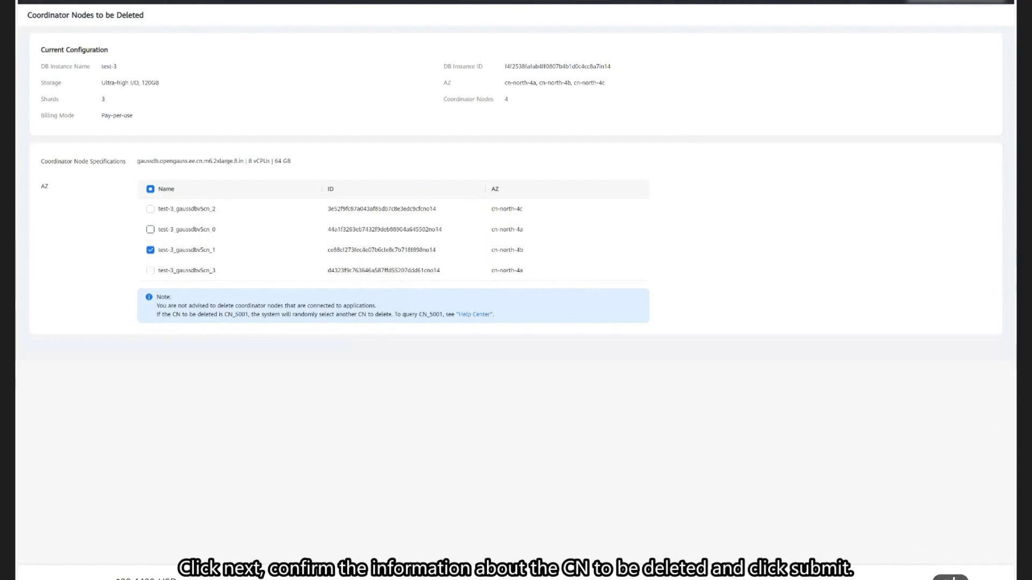
left_click(951, 578)
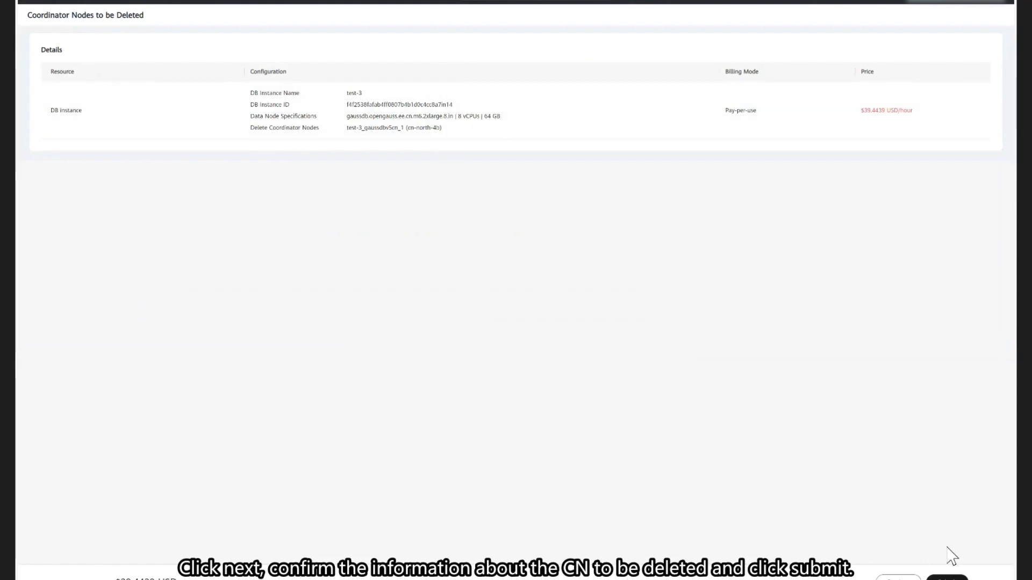
left_click(946, 576)
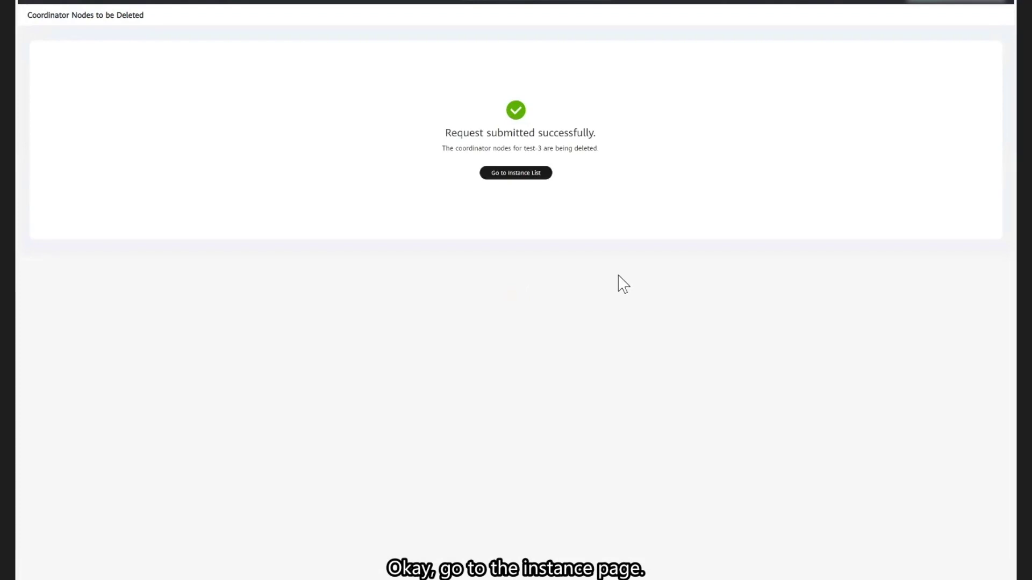
left_click(517, 173)
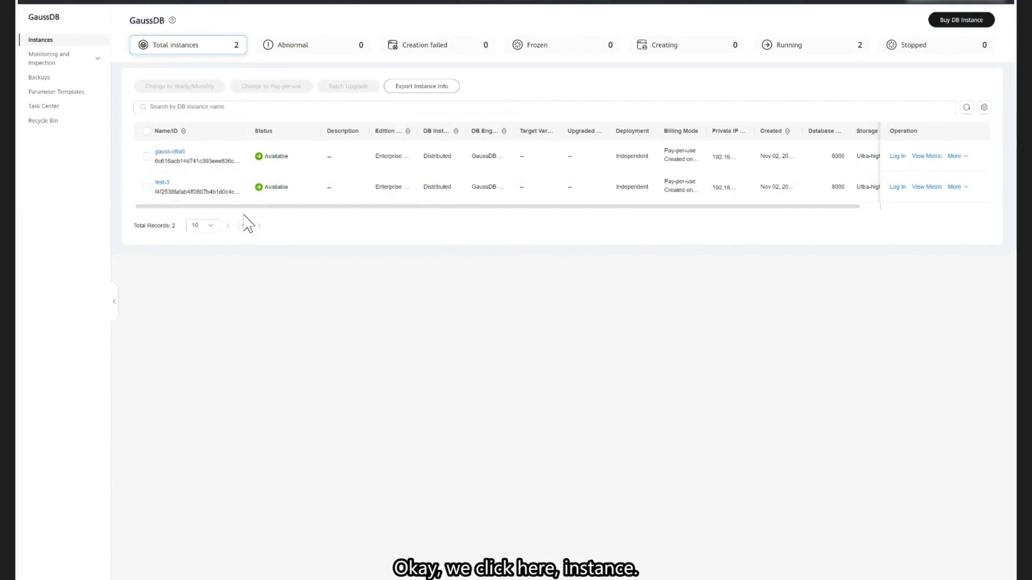
- Add 1 shard to instance test-3, submit the request and return to the instance list
left_click(161, 192)
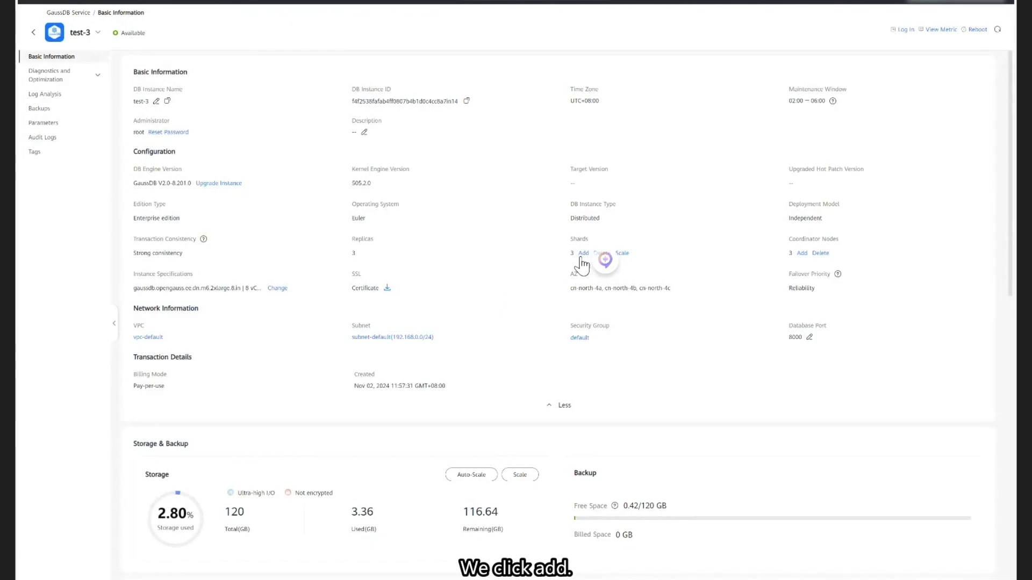
left_click(583, 253)
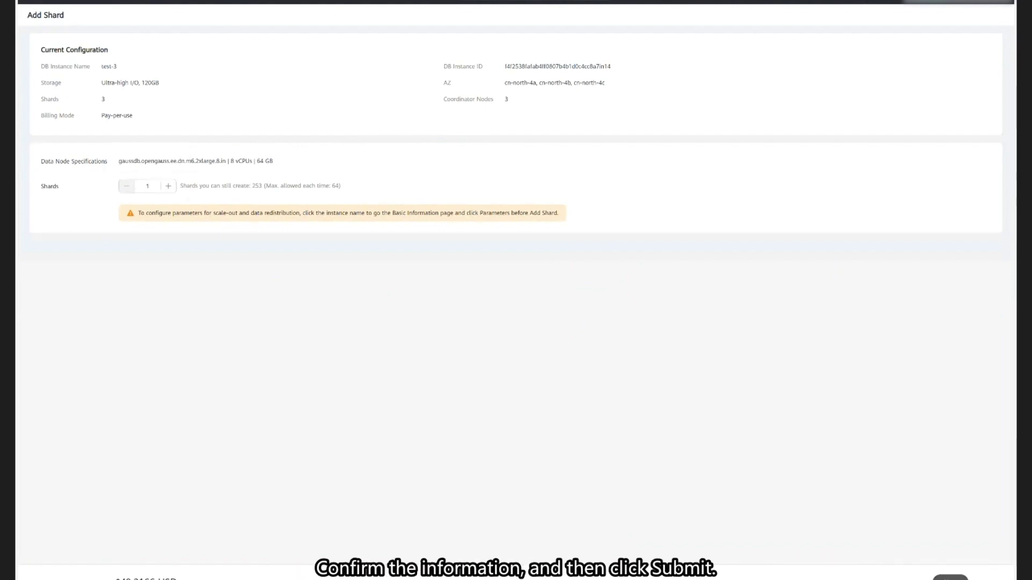
left_click(950, 579)
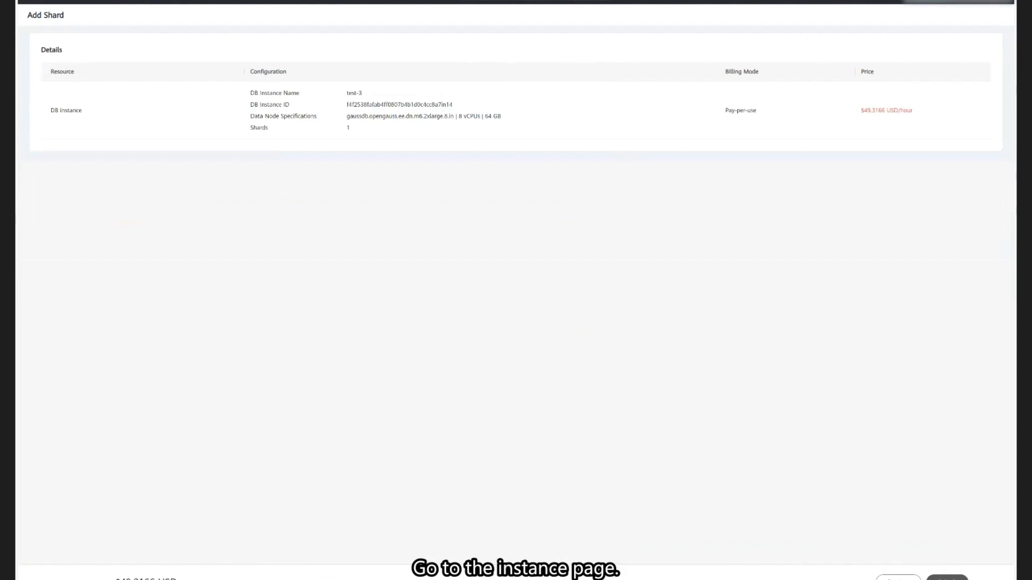
left_click(947, 578)
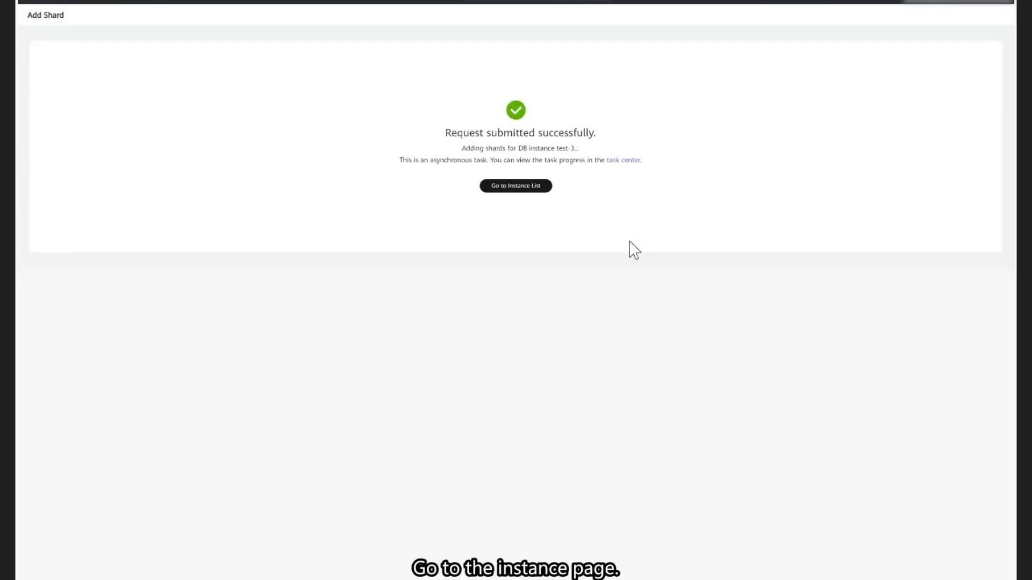
left_click(515, 185)
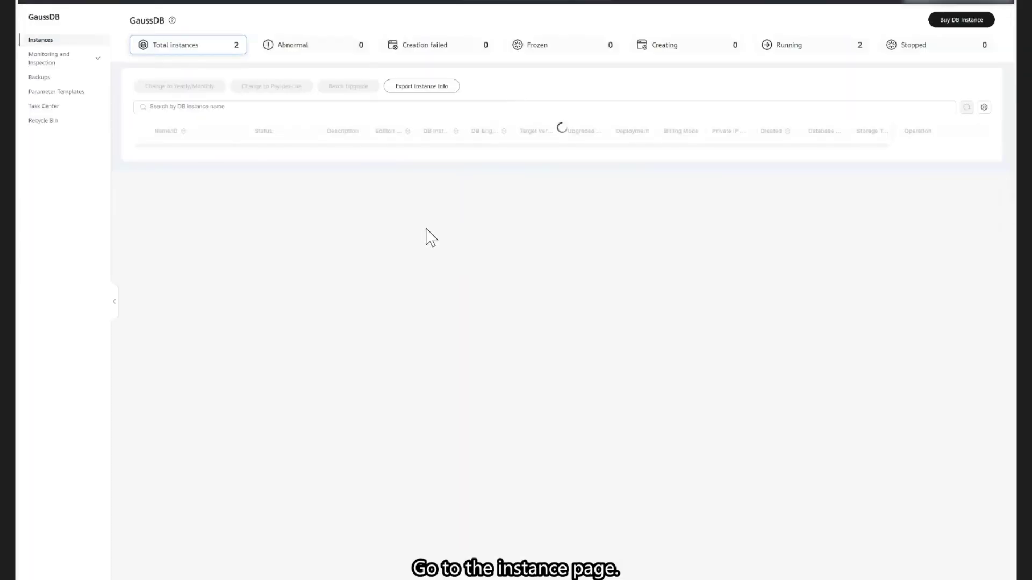
- Delete 1 shard from instance gauss-d6a5, submit the request and return to the instance list
left_click(632, 162)
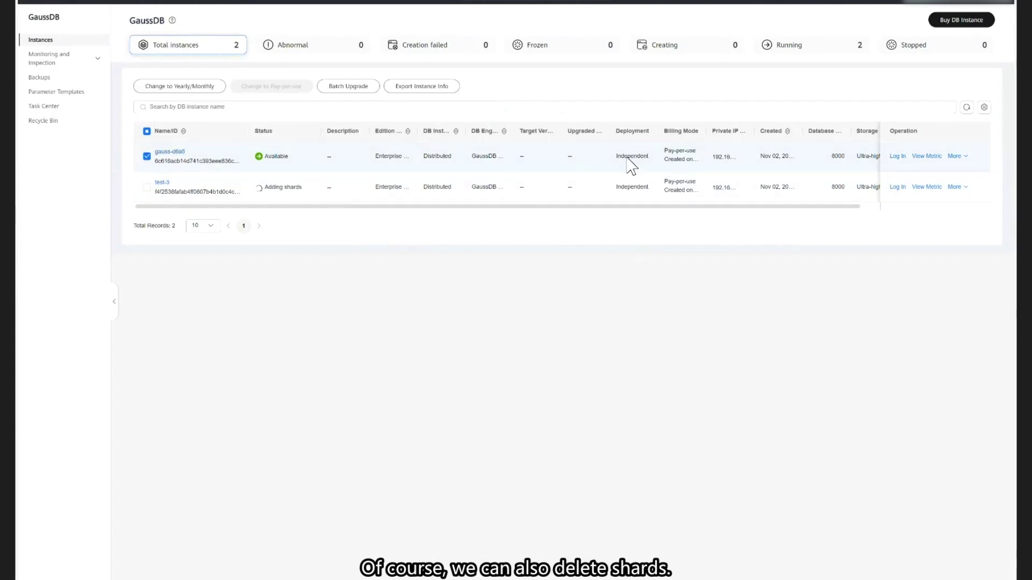
left_click(170, 152)
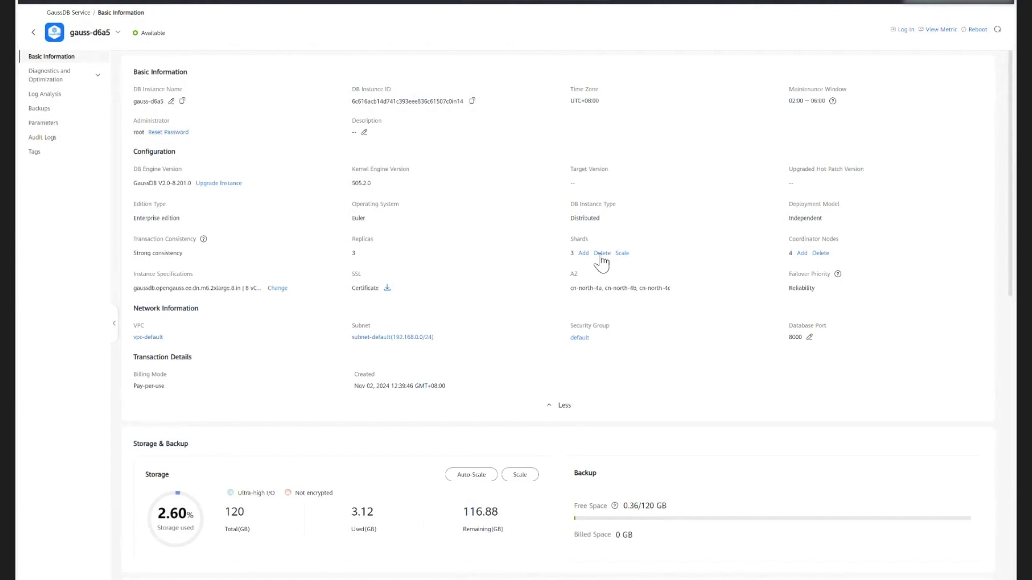
left_click(601, 255)
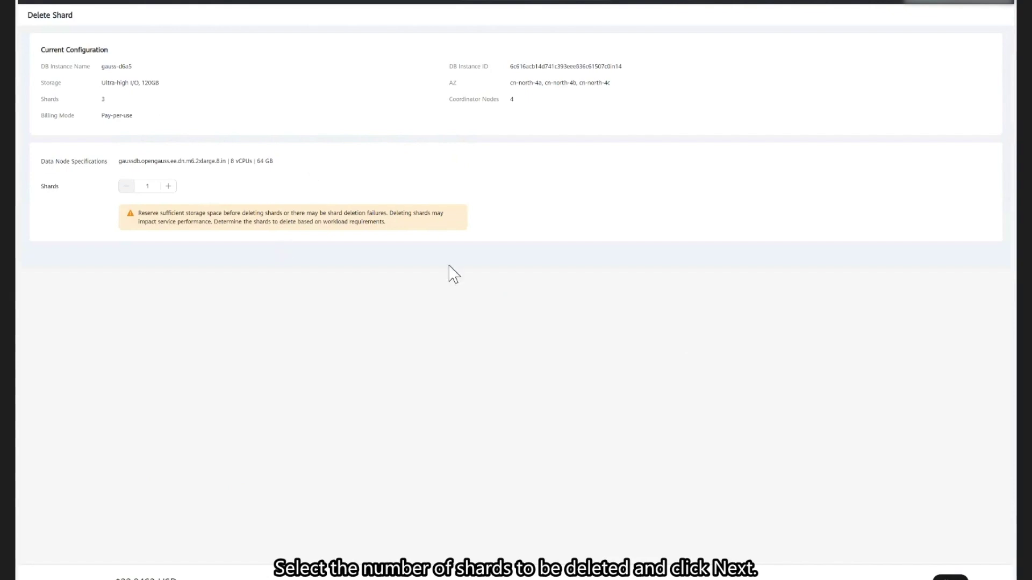
left_click(950, 578)
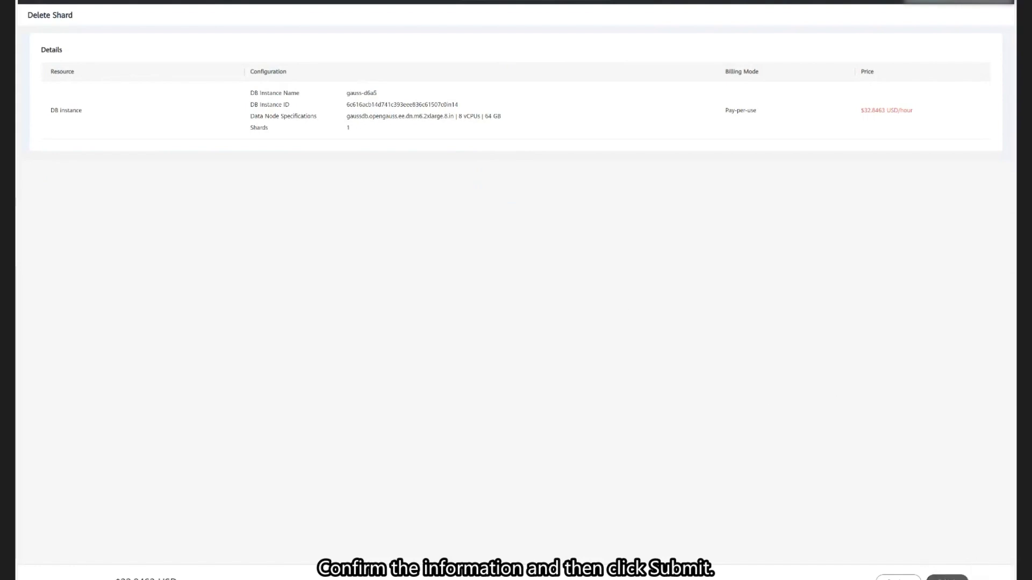
left_click(946, 577)
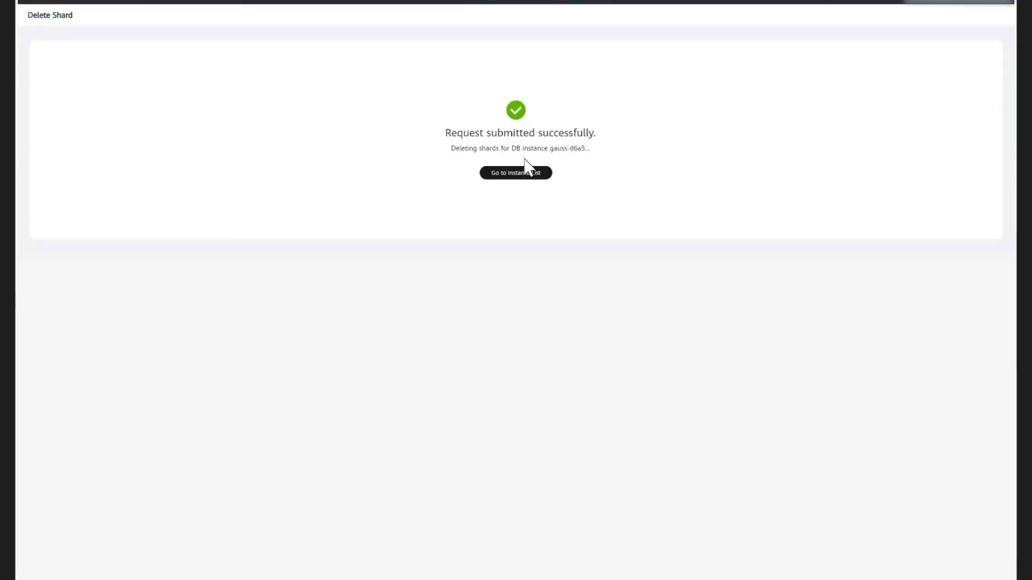
left_click(516, 173)
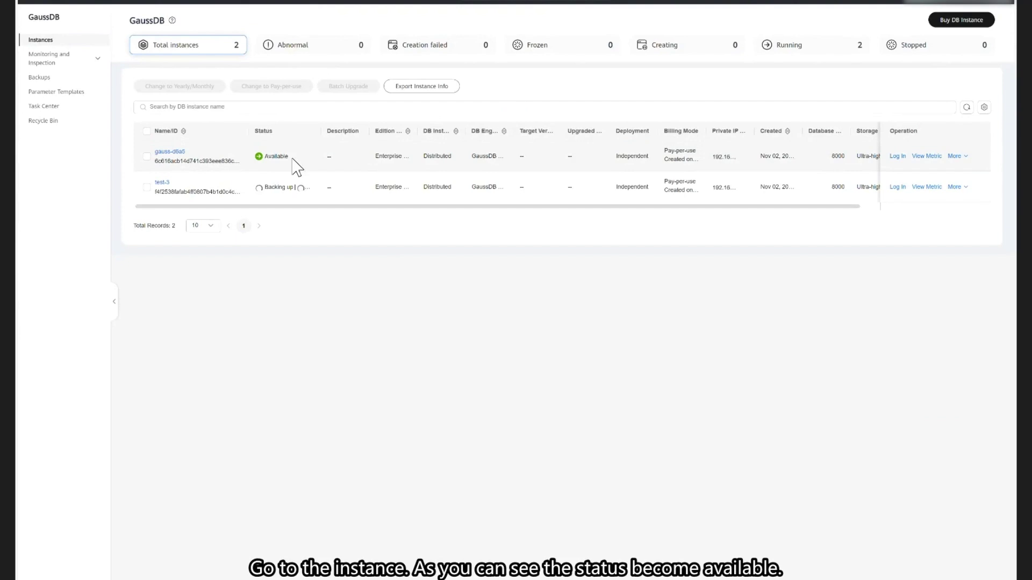
- Change the specifications of instance gauss-d6a5 to 16 vCPUs and 128 GB, submit the request and return to the instance list
left_click(169, 152)
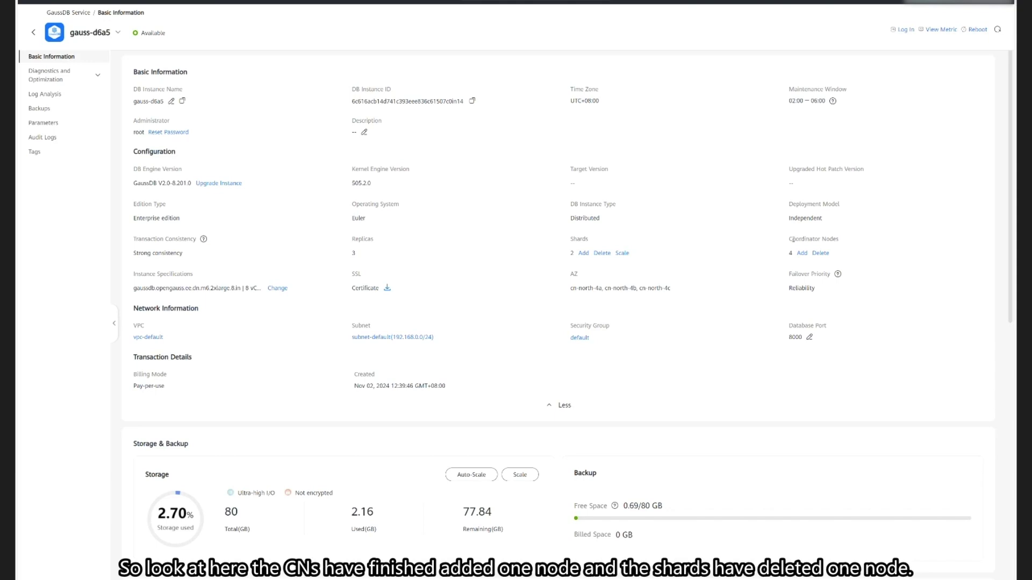
left_click_drag(793, 241, 850, 242)
left_click(834, 240)
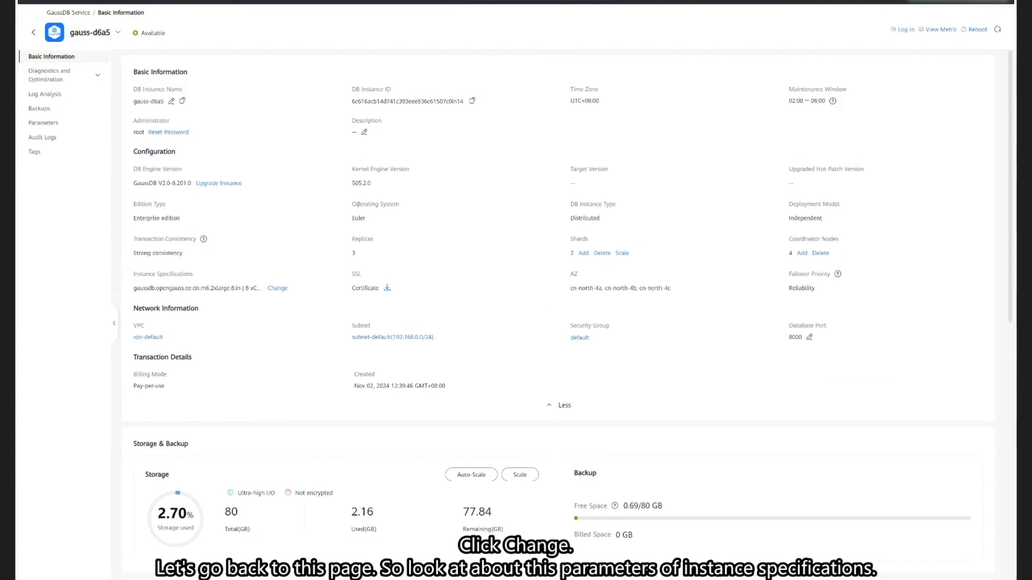
scroll(161, 242, "down", 1)
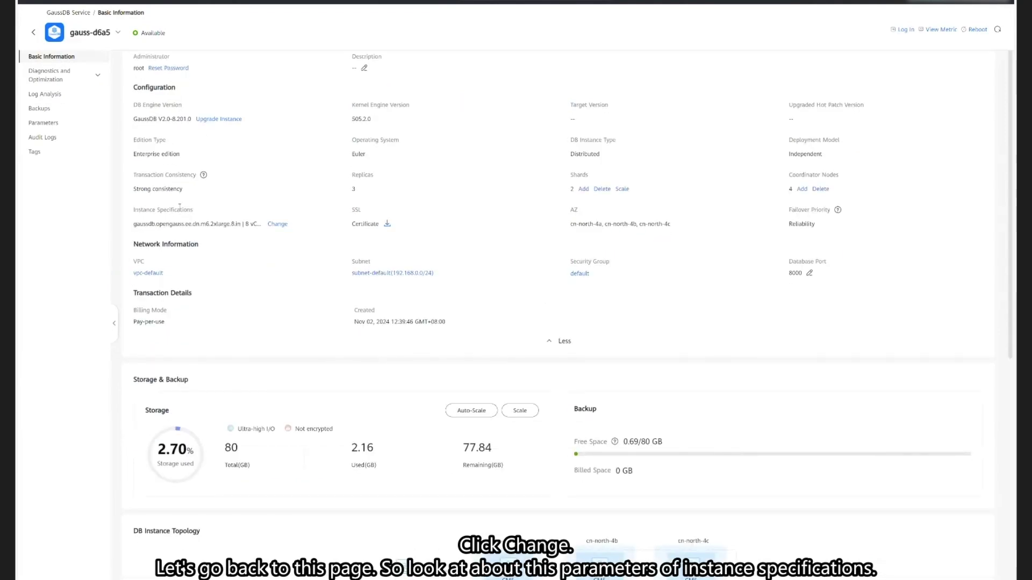
left_click(278, 225)
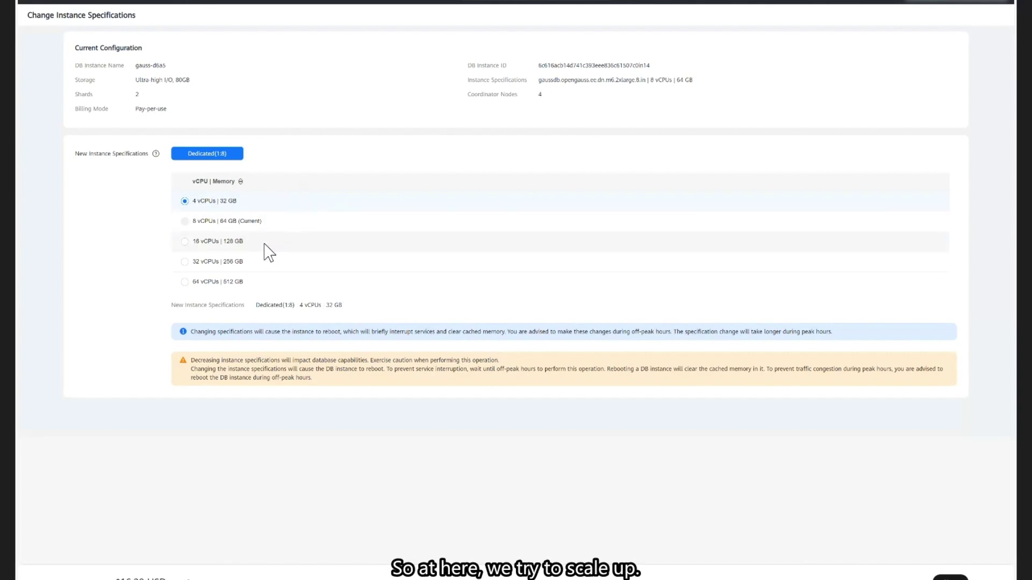
left_click(264, 245)
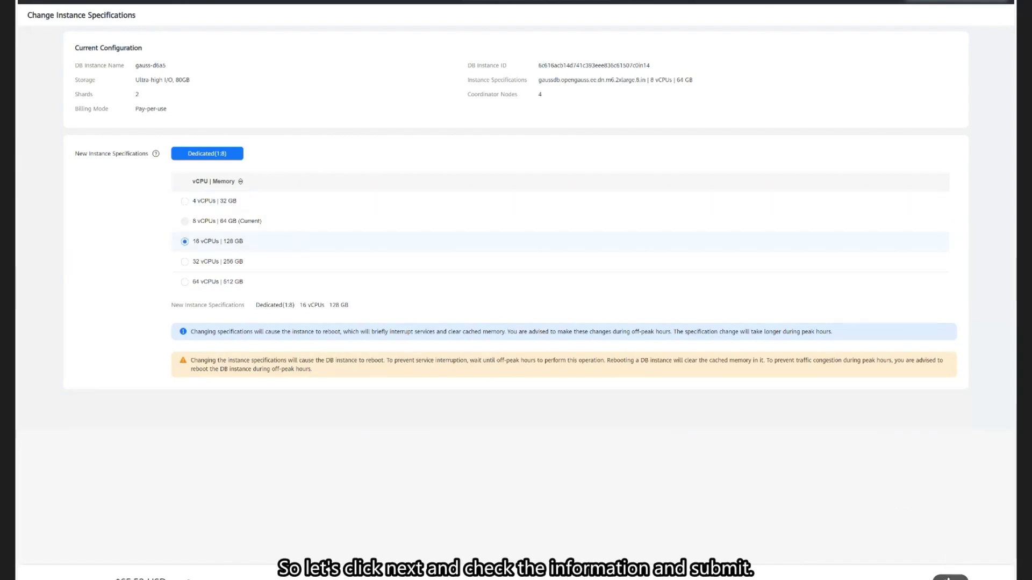
left_click(949, 577)
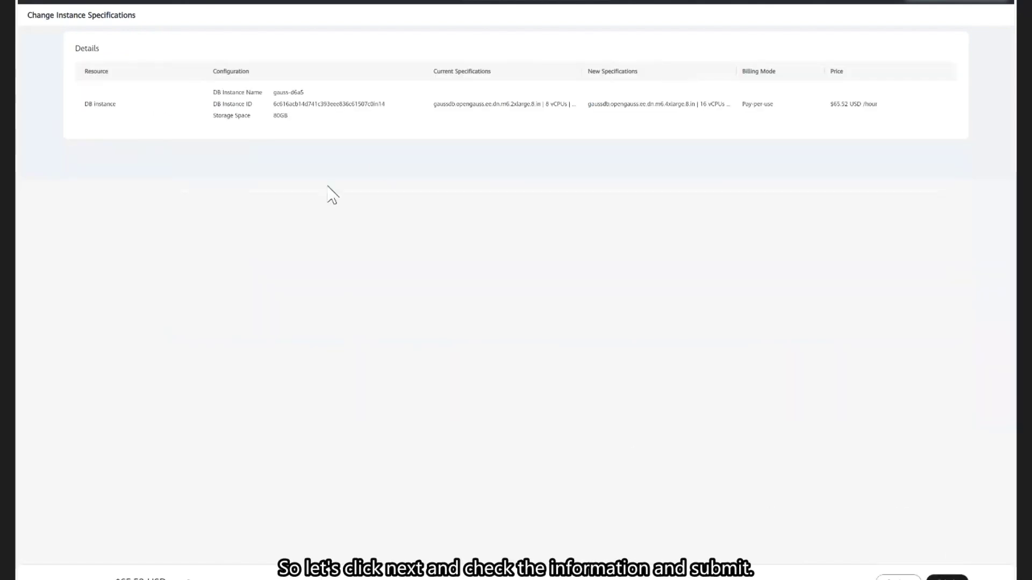
left_click(947, 577)
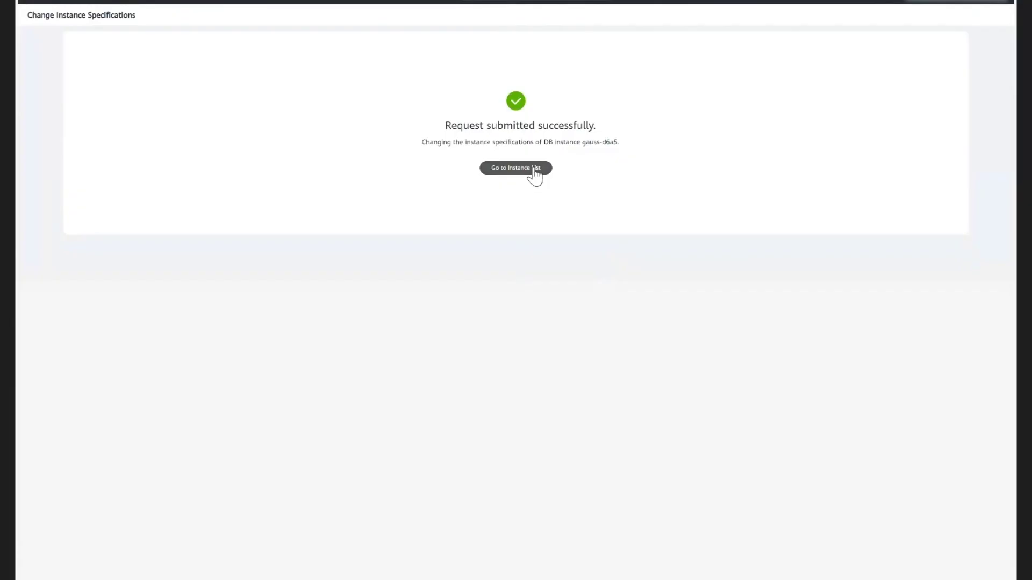
left_click(535, 175)
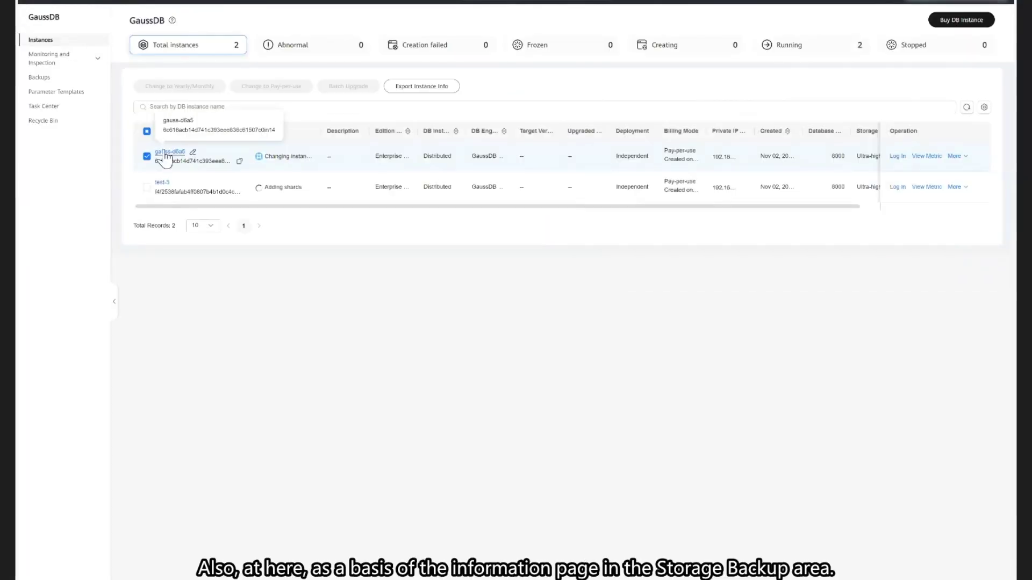
- Open the basic information of instance gauss-d6a5 and view its Storage & Backup section
left_click(185, 174)
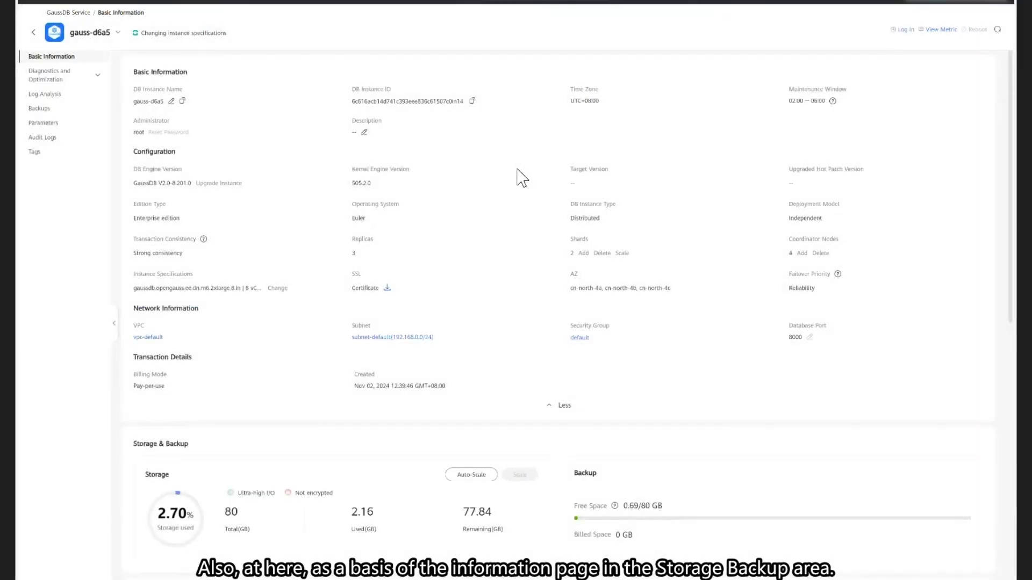
scroll(495, 172, "down", 8)
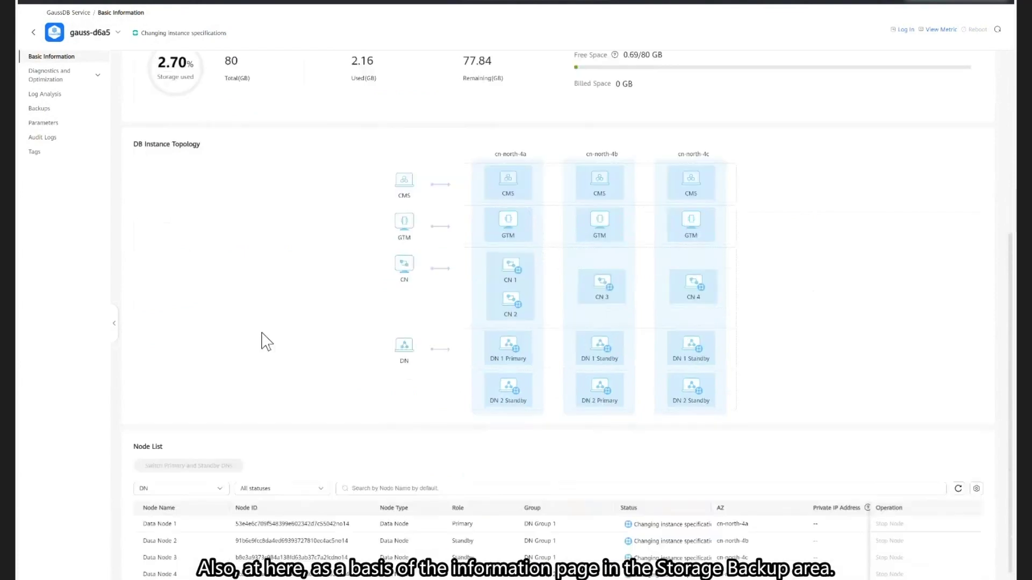
scroll(322, 339, "up", 3)
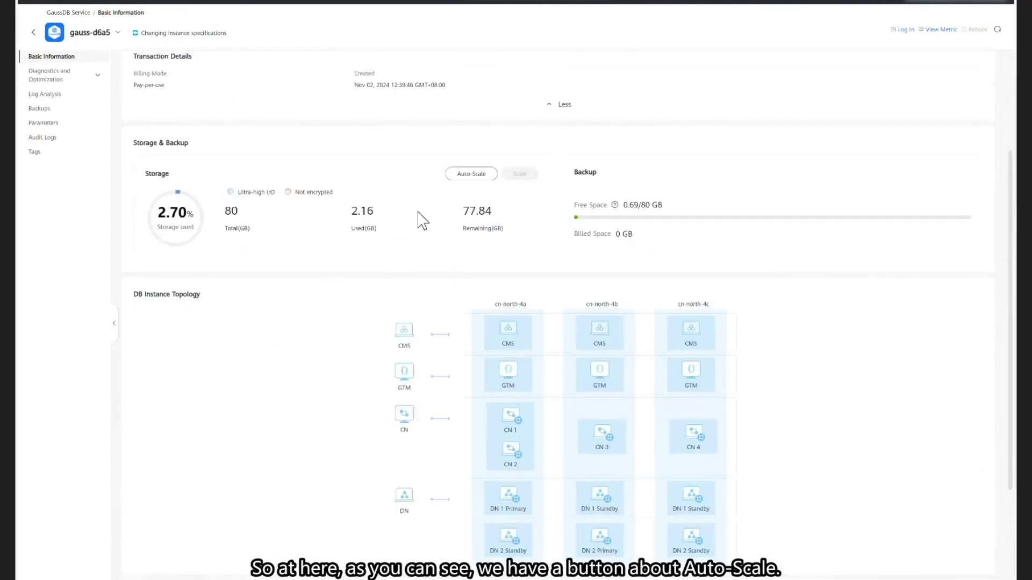
- Preview the storage autoscaling settings of instance gauss-d6a5 with autoscaling enabled, and cancel the configuration without saving
left_click(465, 180)
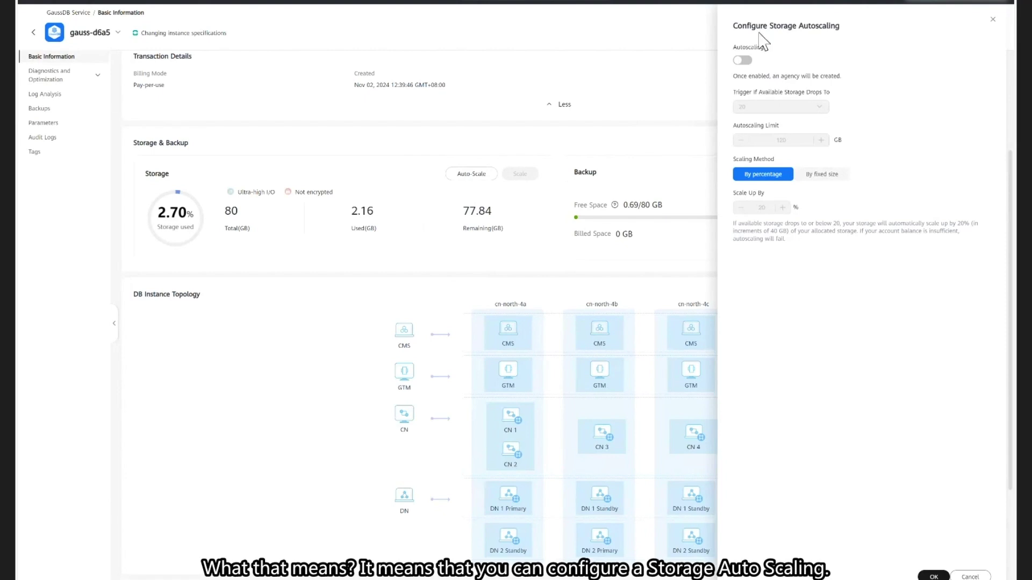
left_click(743, 62)
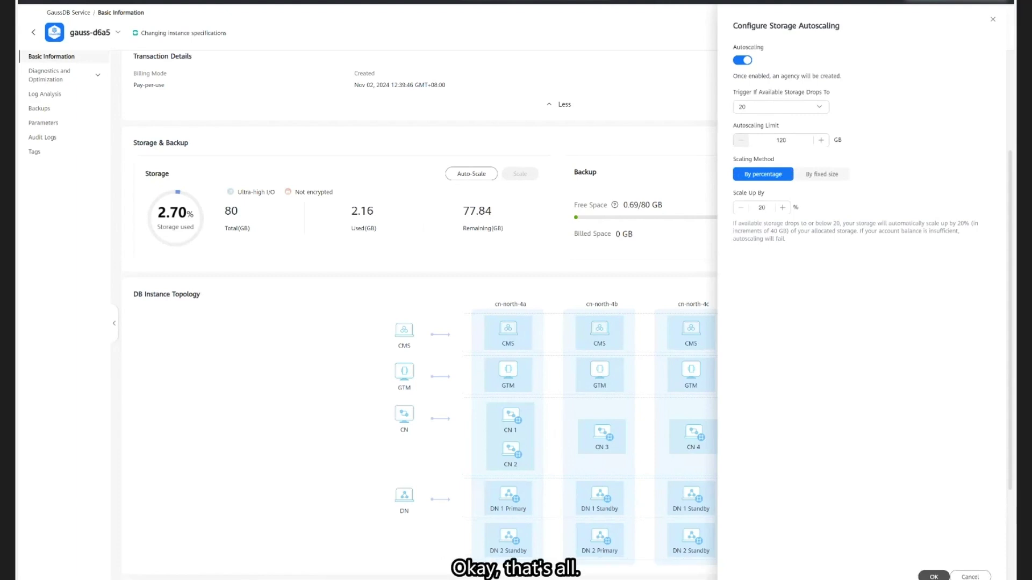
left_click(970, 575)
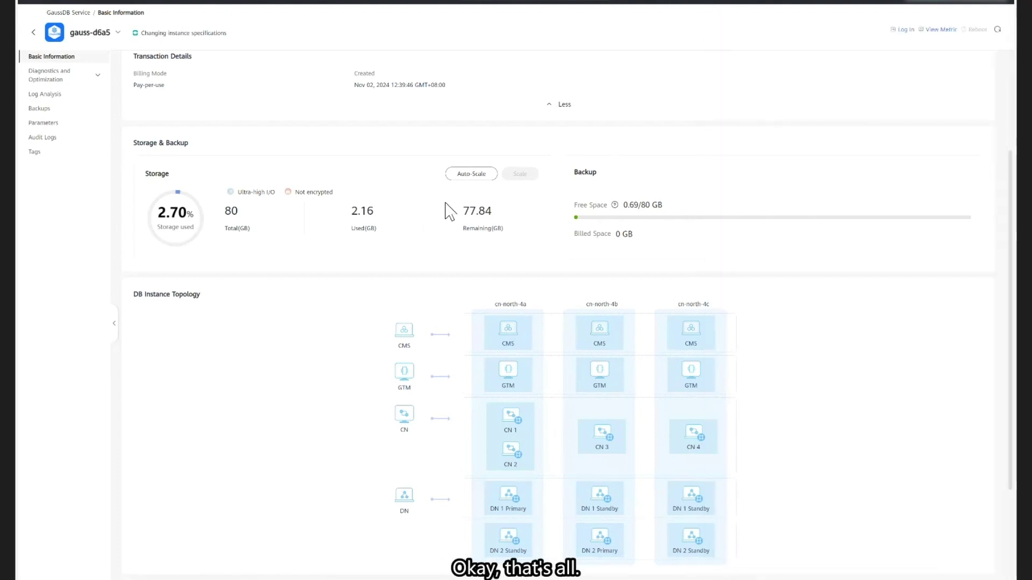
scroll(451, 211, "up", 1)
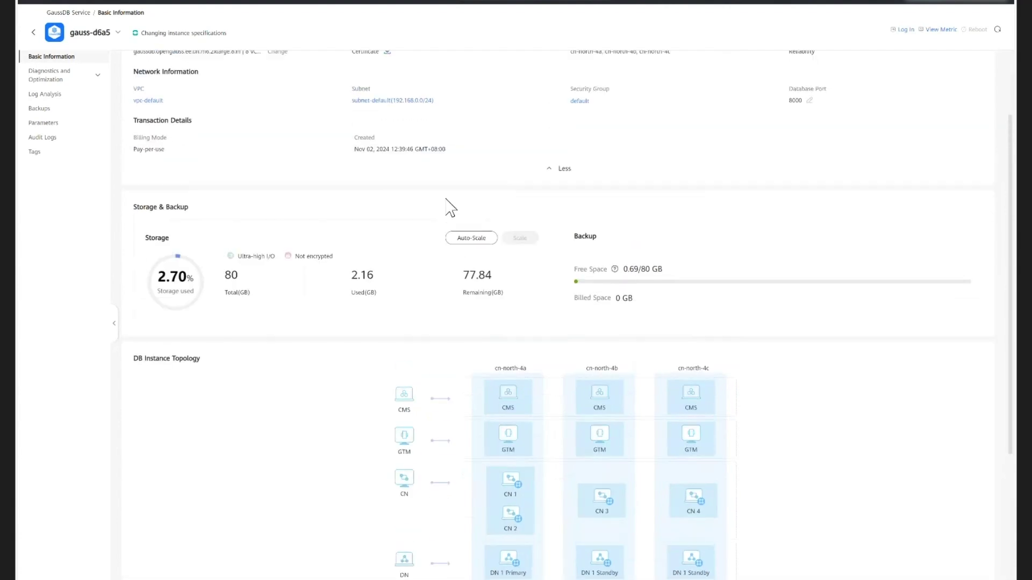